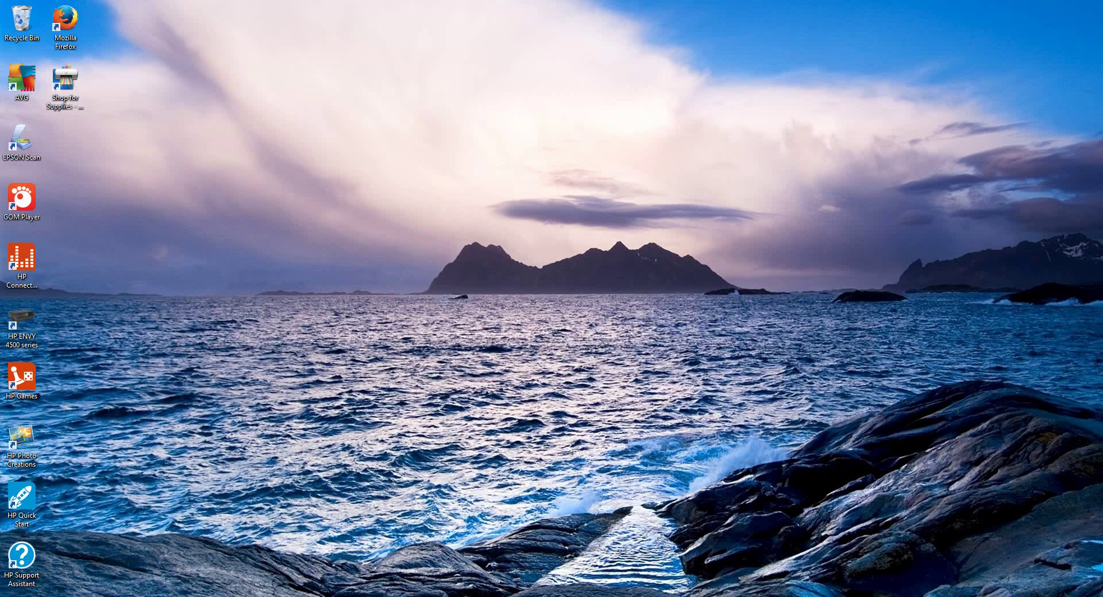
# Step: Switch to the address file in Notepad and highlight the part of the path from AppData to Profiles
pyautogui.hotkey('alt', 'Tab')
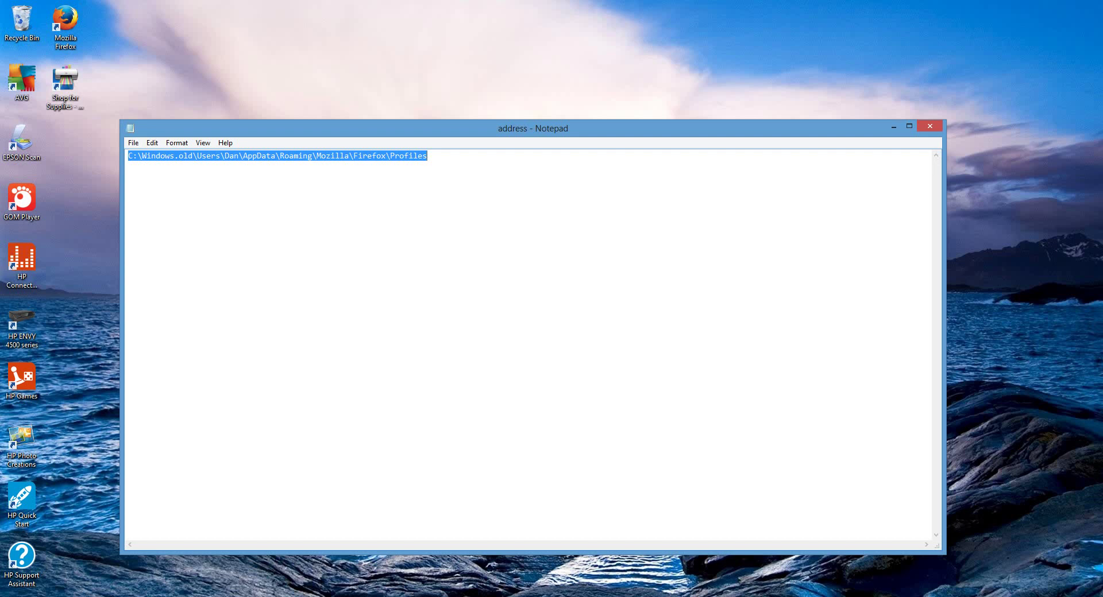
pyautogui.press('End')
pyautogui.hotkey('ctrl', 'shift', 'Left')
pyautogui.hotkey('ctrl', 'shift', 'Left')
pyautogui.hotkey('ctrl', 'shift', 'Left')
pyautogui.hotkey('ctrl', 'shift', 'Left')
pyautogui.hotkey('ctrl', 'shift', 'Left')
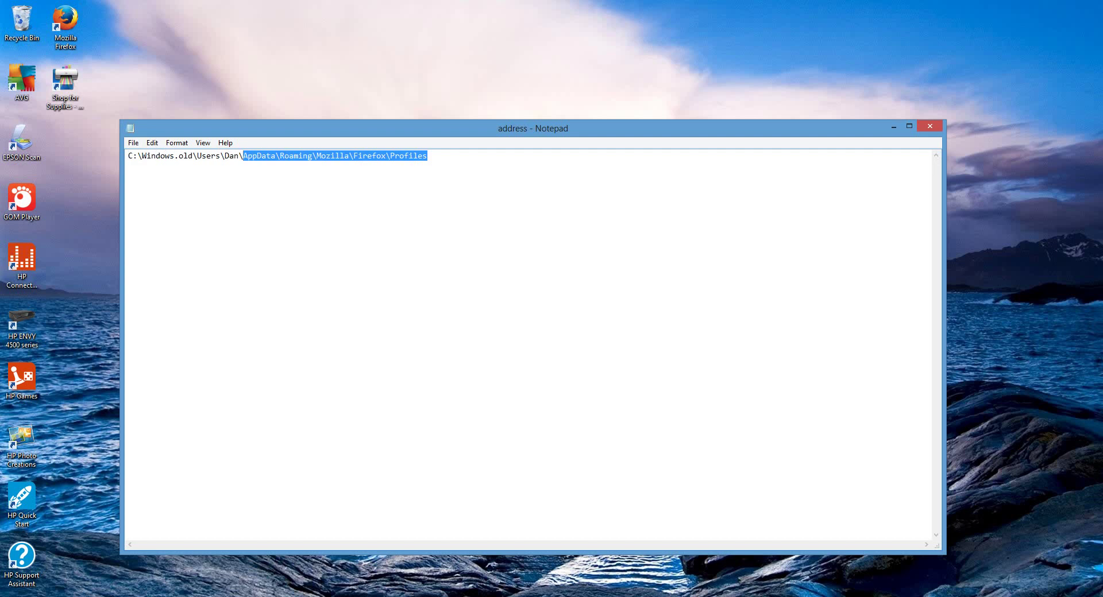
pyautogui.click(262, 156)
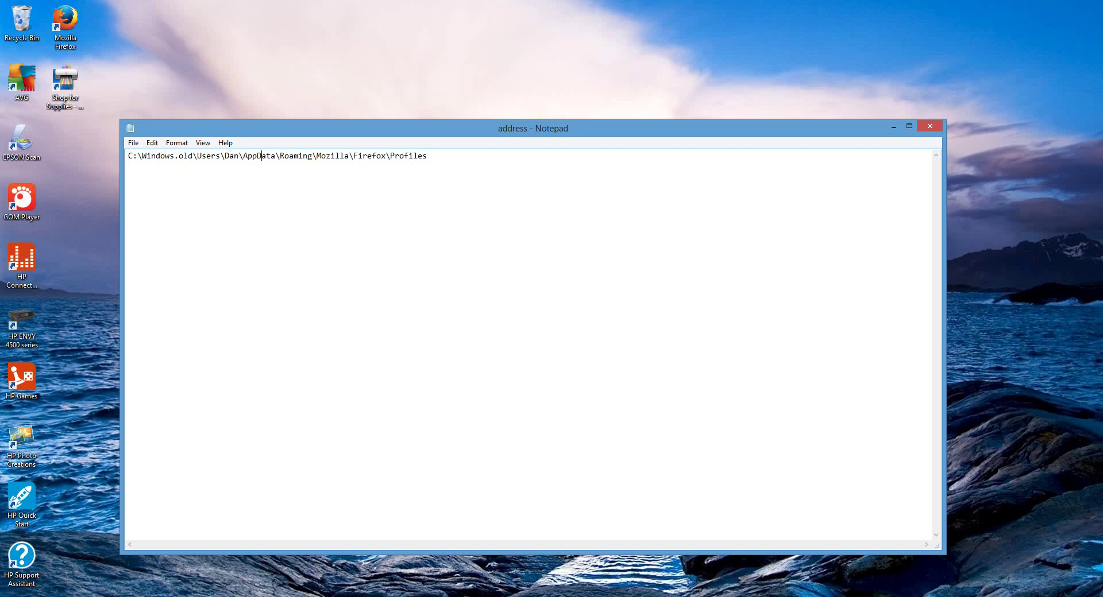
# Step: Copy the entire Windows.old Firefox Profiles folder path from the Notepad file
pyautogui.moveTo(428, 155); pyautogui.dragTo(128, 156)
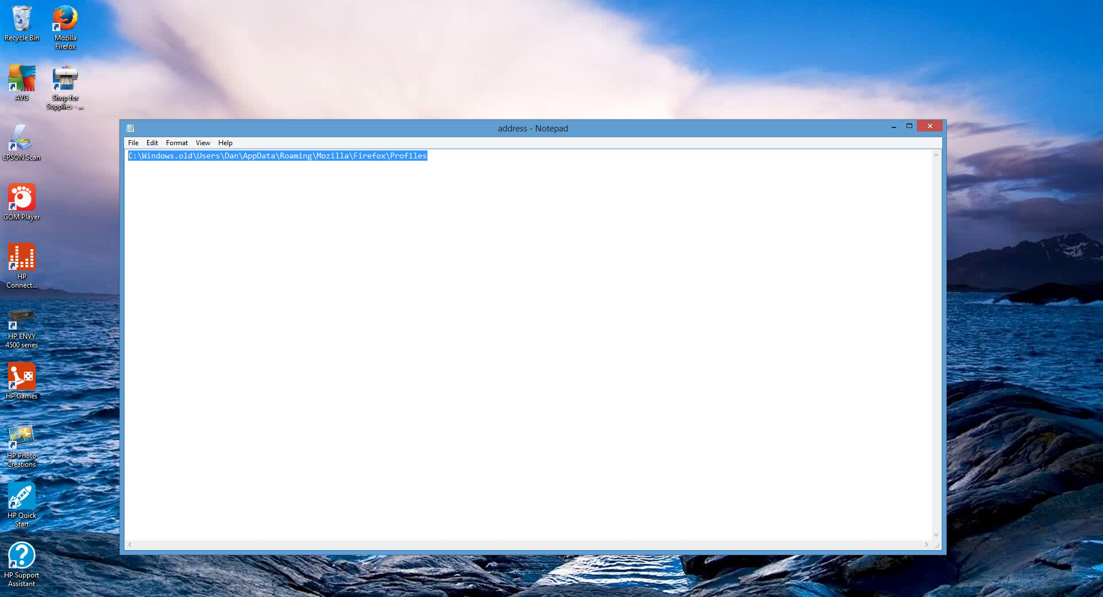
pyautogui.rightClick(174, 157)
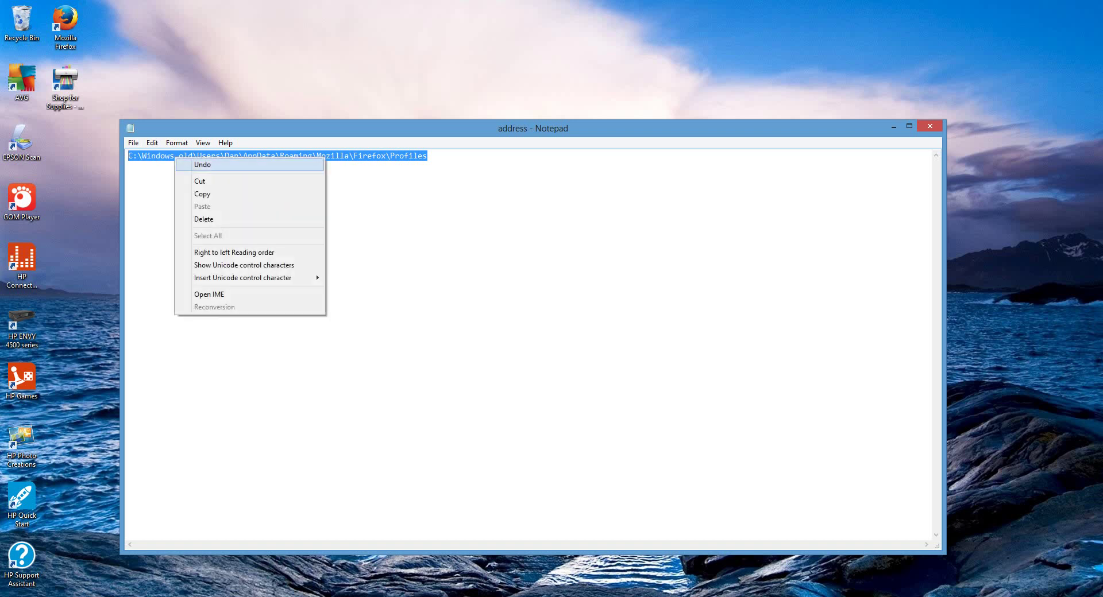
pyautogui.click(195, 195)
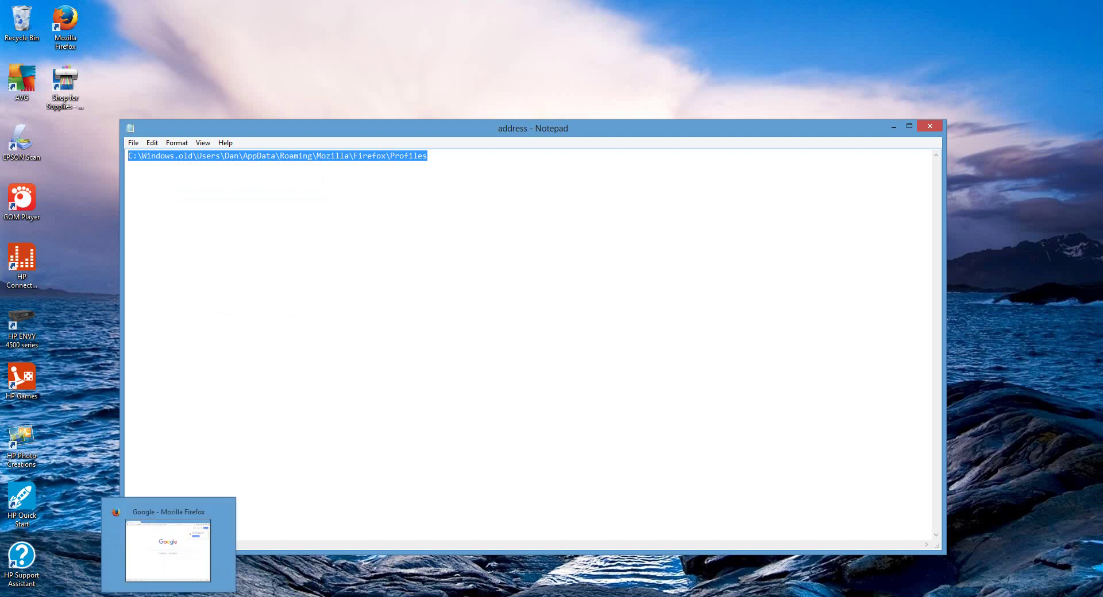
# Step: Switch to File Explorer and go to the copied Windows.old Firefox Profiles path
pyautogui.click(168, 596)
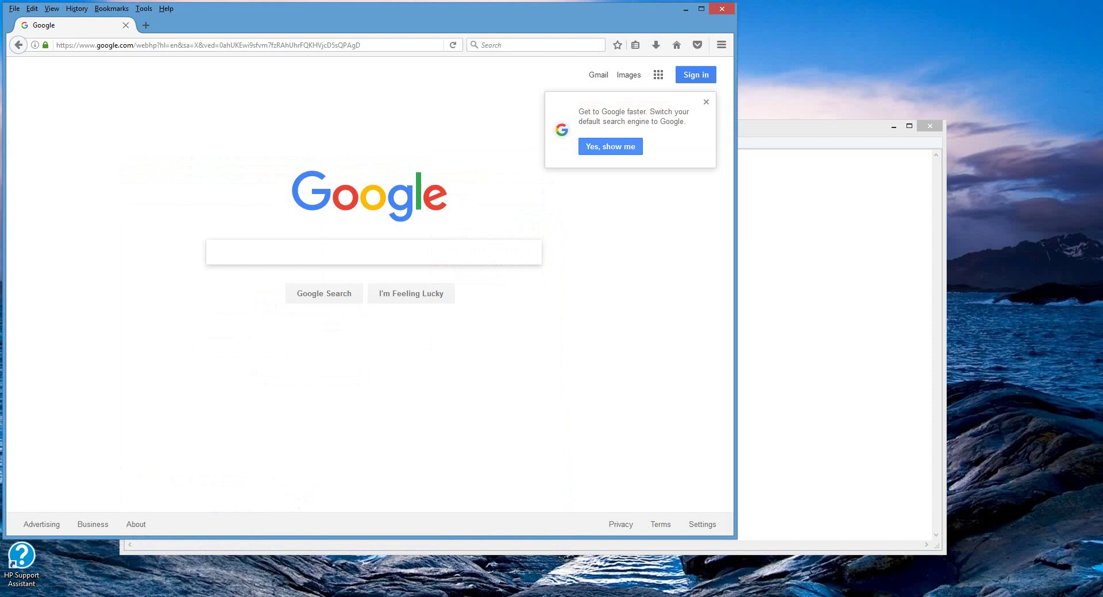
pyautogui.hotkey('alt', 'Tab')
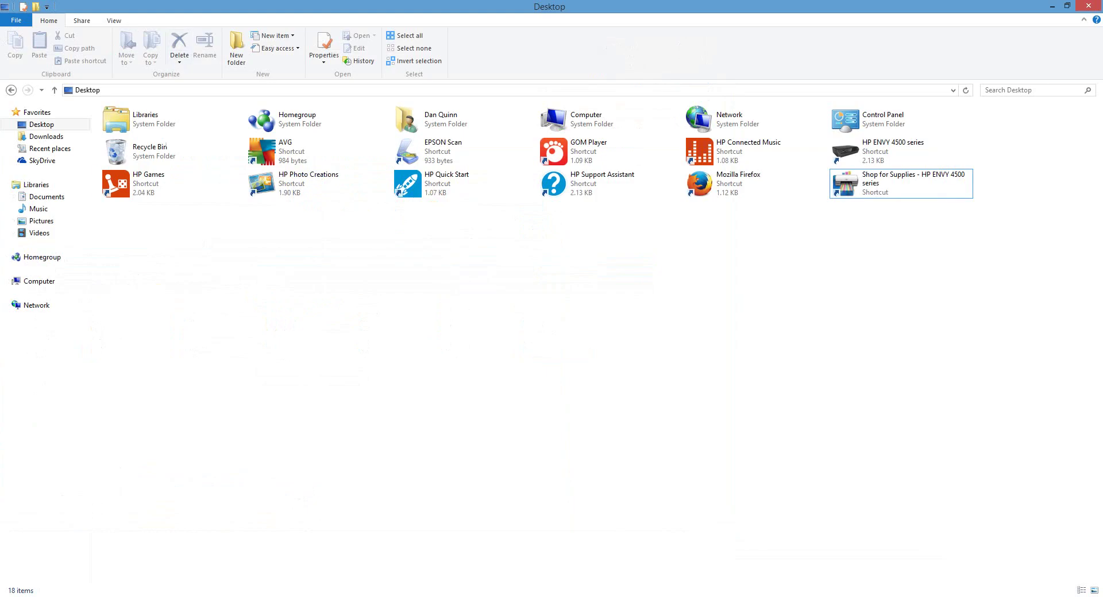
pyautogui.hotkey('alt', 'd')
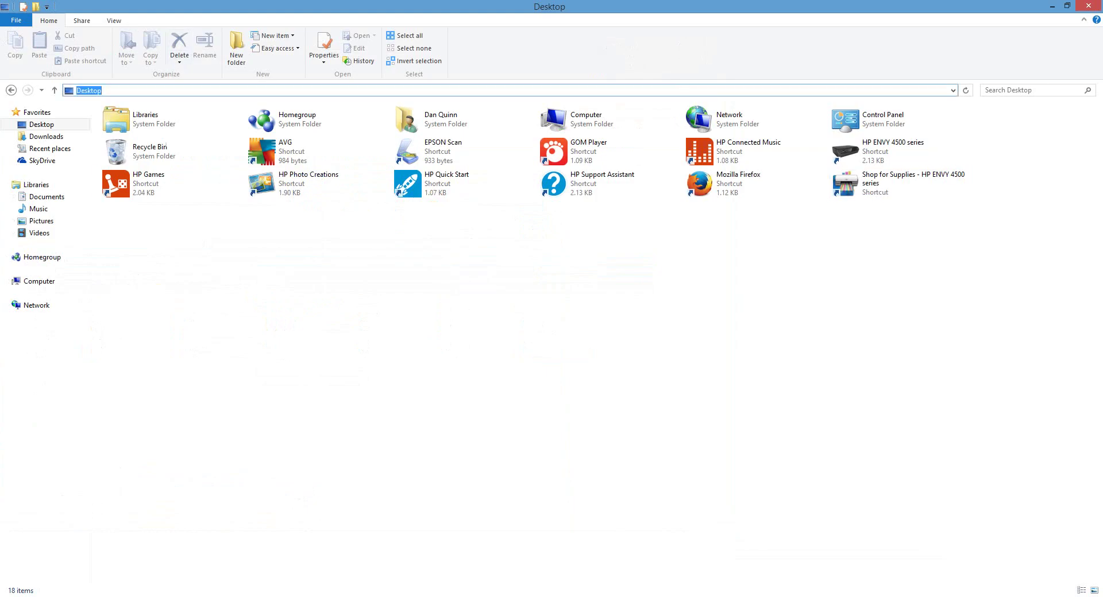
pyautogui.press('BackSpace')
pyautogui.rightClick(140, 91)
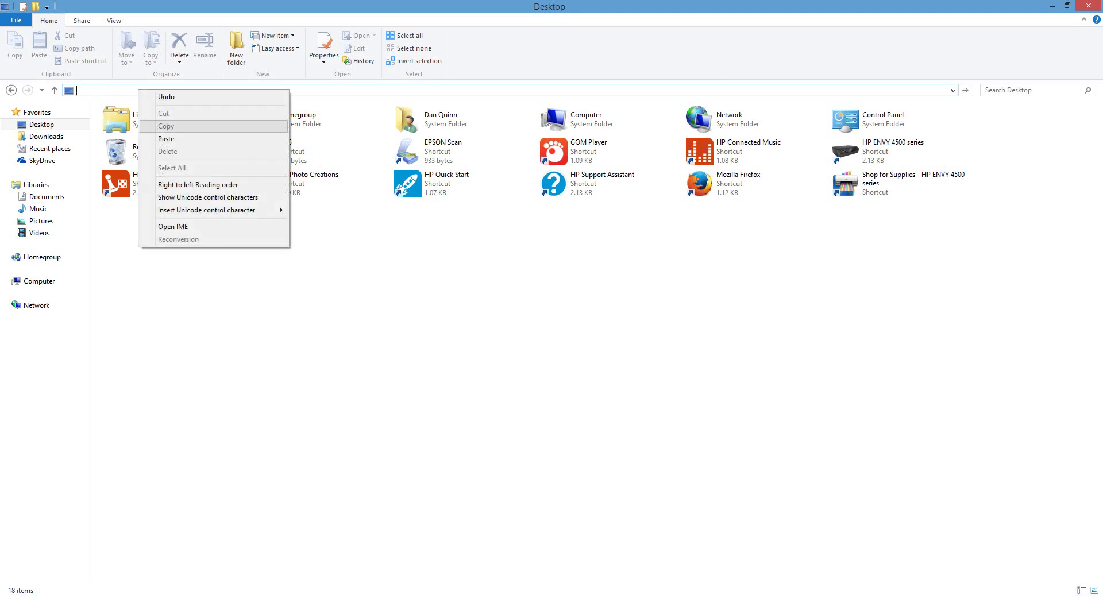
pyautogui.click(166, 139)
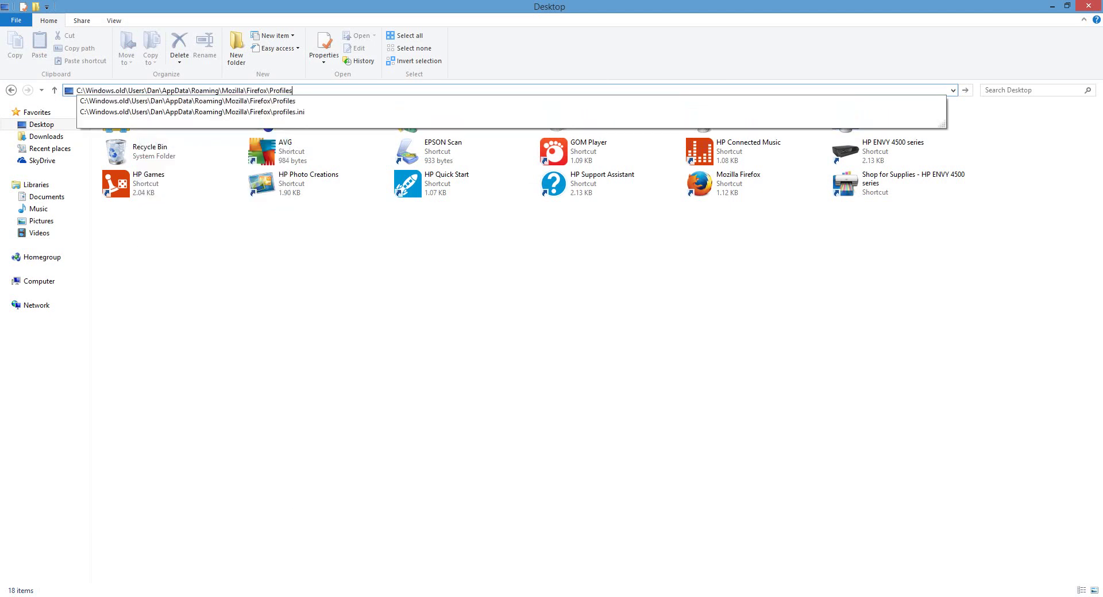
pyautogui.press('Return')
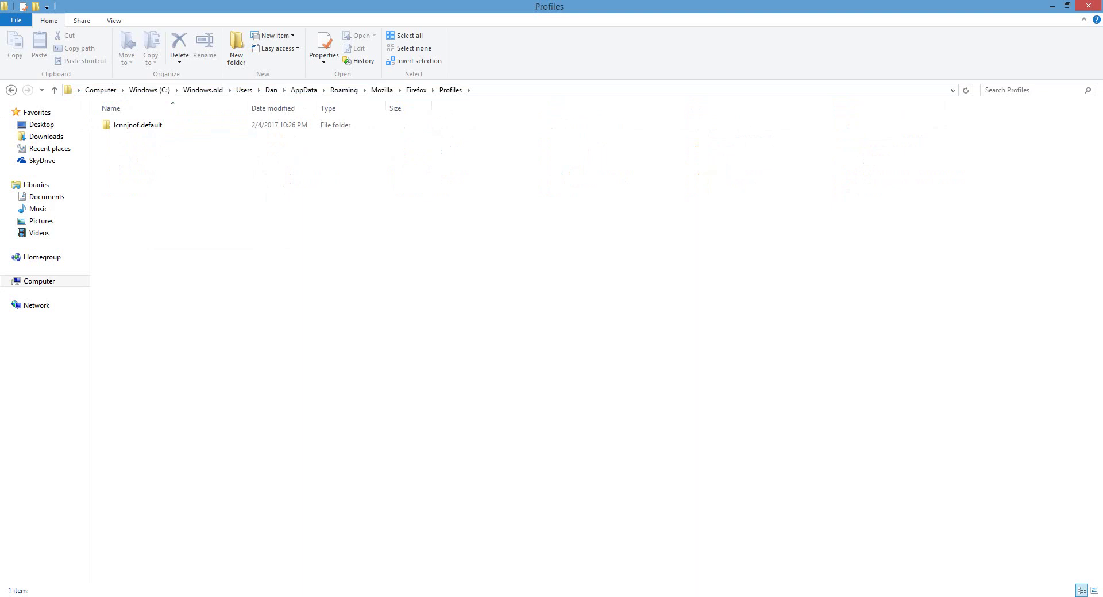
# Step: Open the lcnnjnof.default profile folder and its bookmarkbackups subfolder
pyautogui.click(137, 124)
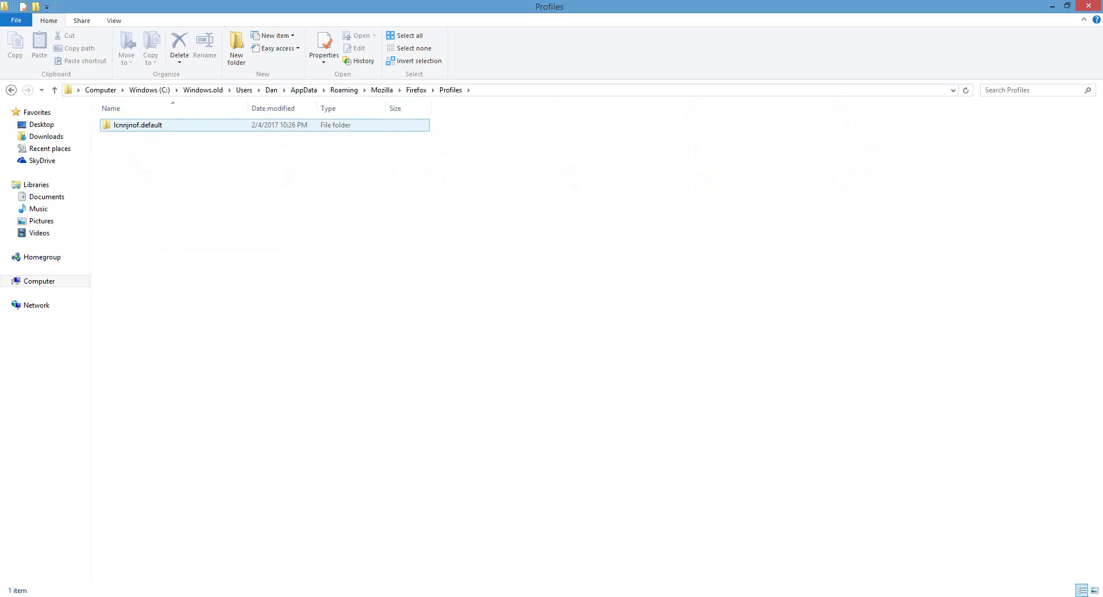
pyautogui.press('Return')
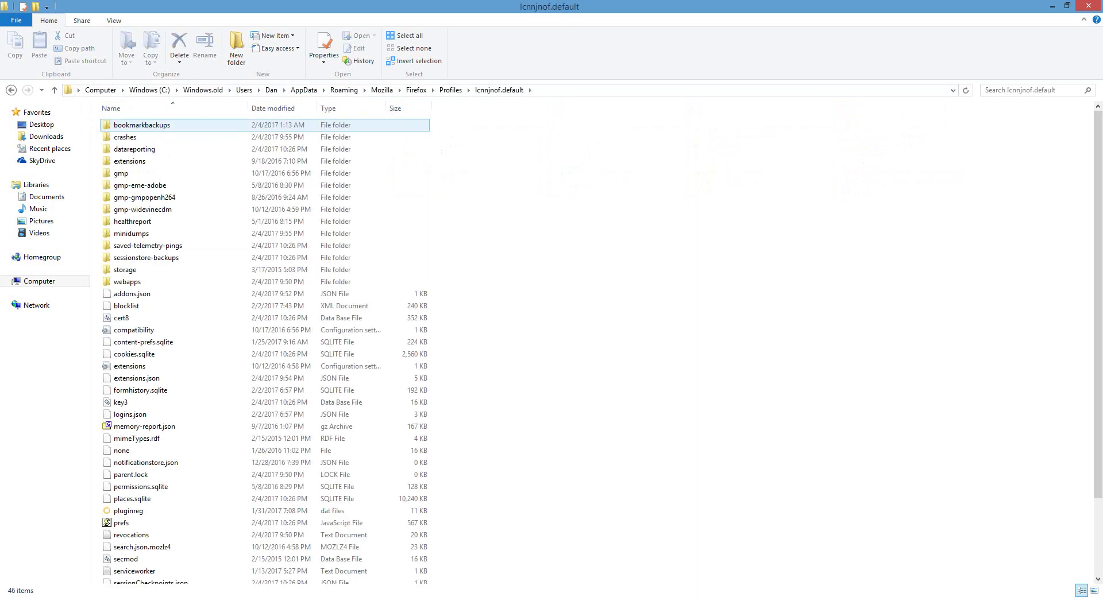
pyautogui.press('Return')
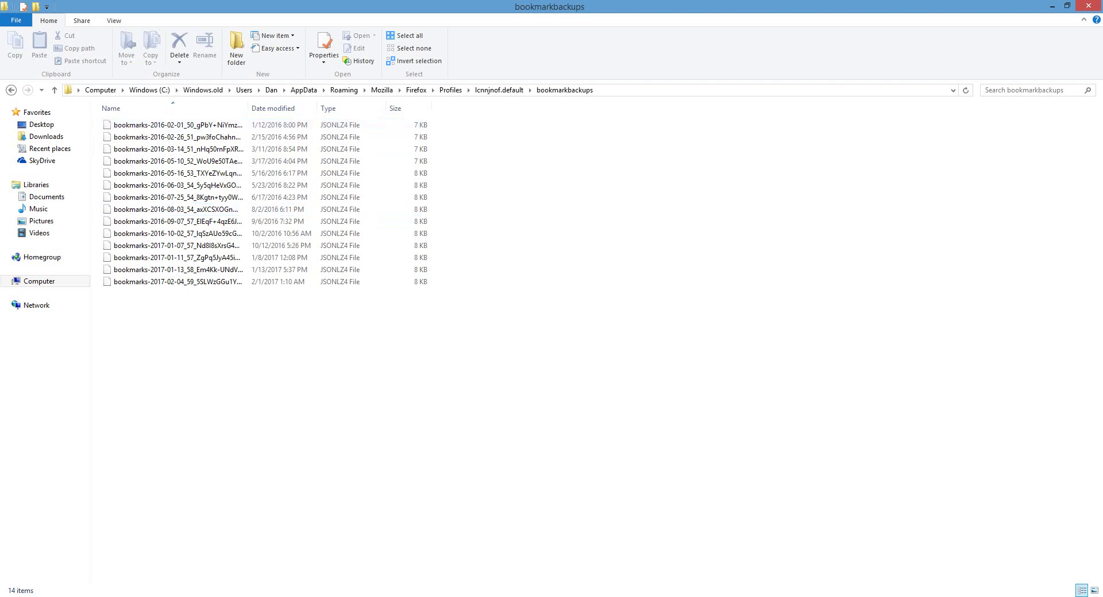
# Step: Copy the bookmarks-2017-02-04 backup file to the Desktop, and minimize the File Explorer and Firefox windows
pyautogui.click(173, 282)
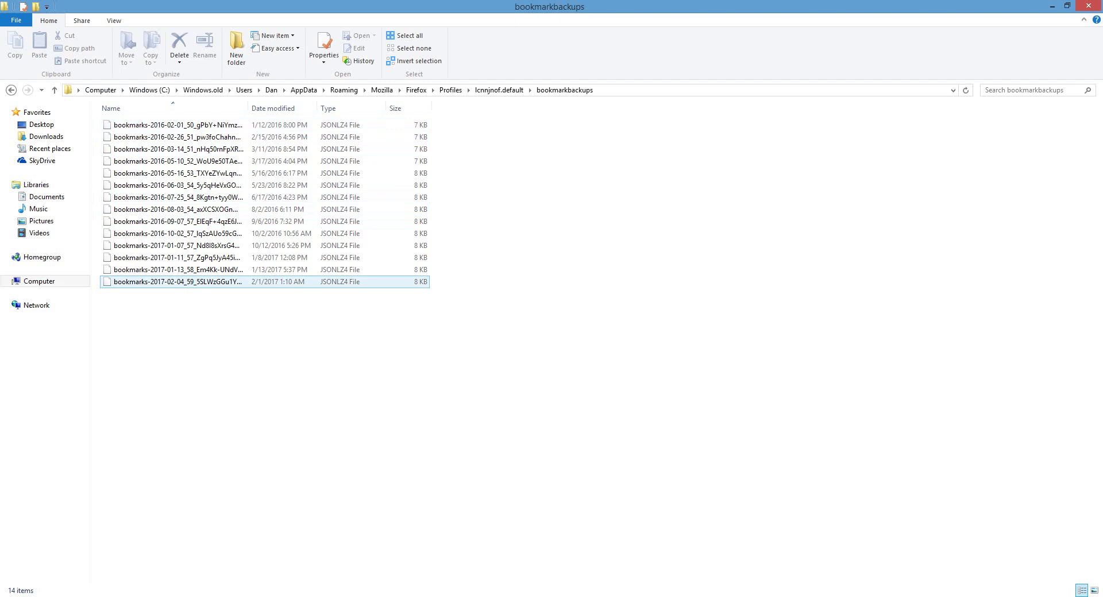
pyautogui.click(173, 282)
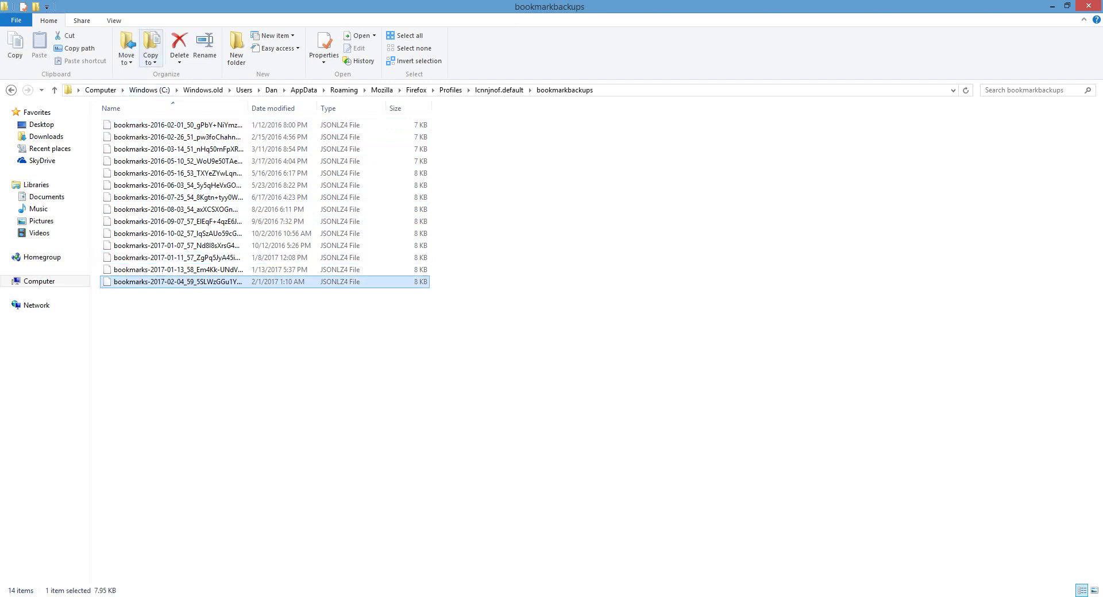
pyautogui.click(151, 49)
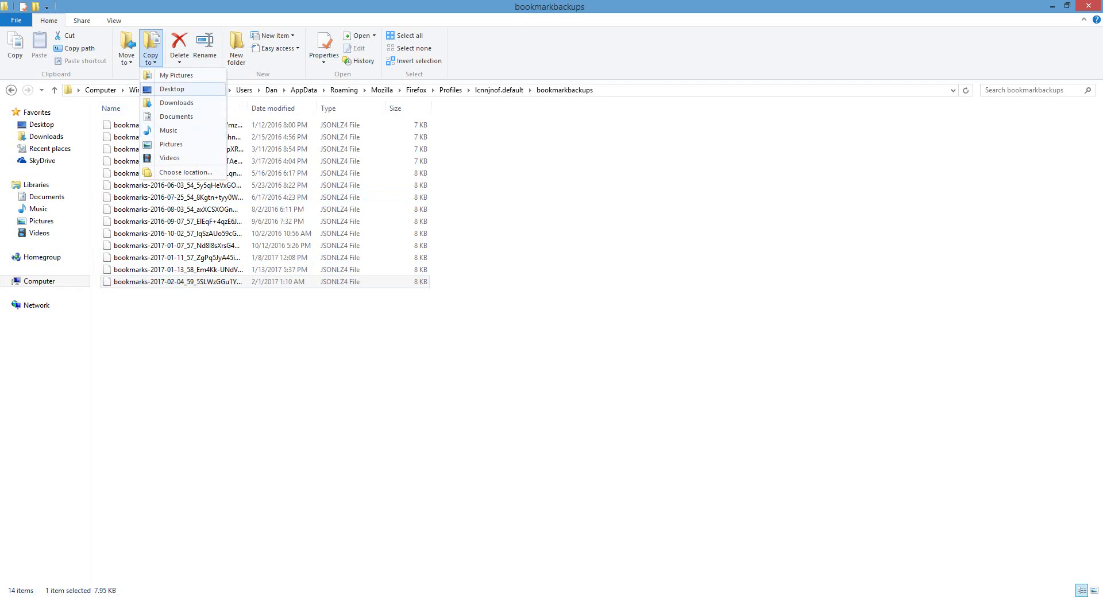
pyautogui.click(185, 172)
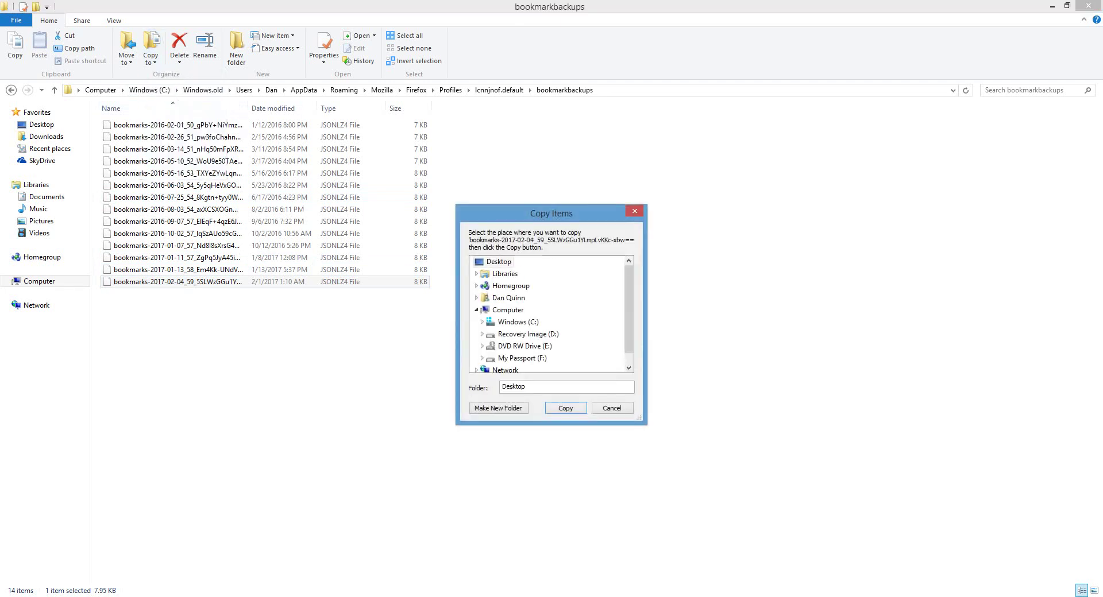
pyautogui.click(565, 408)
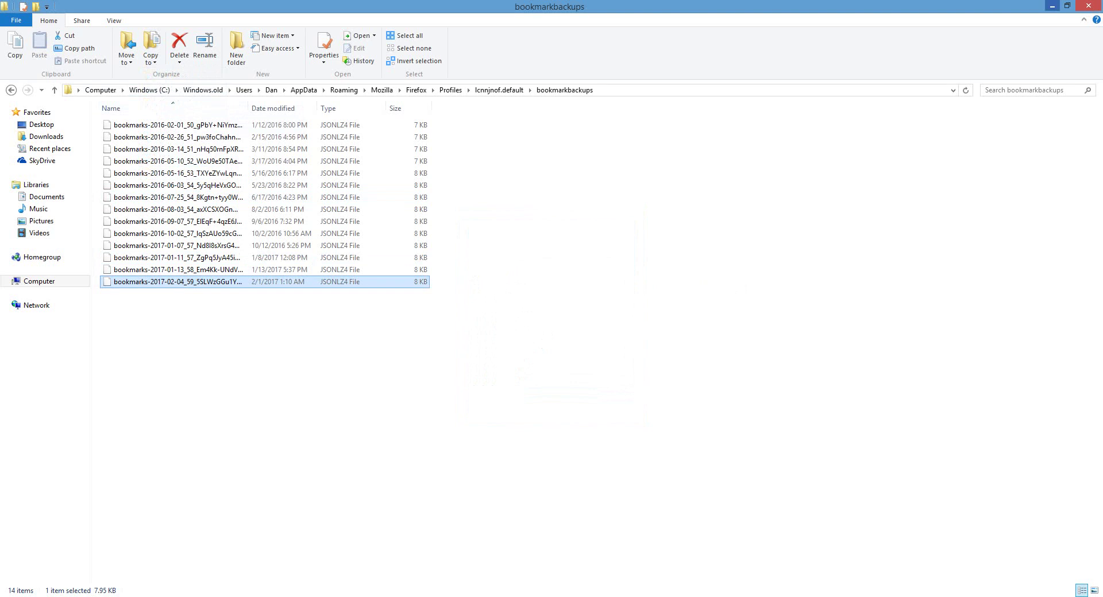
pyautogui.click(1052, 6)
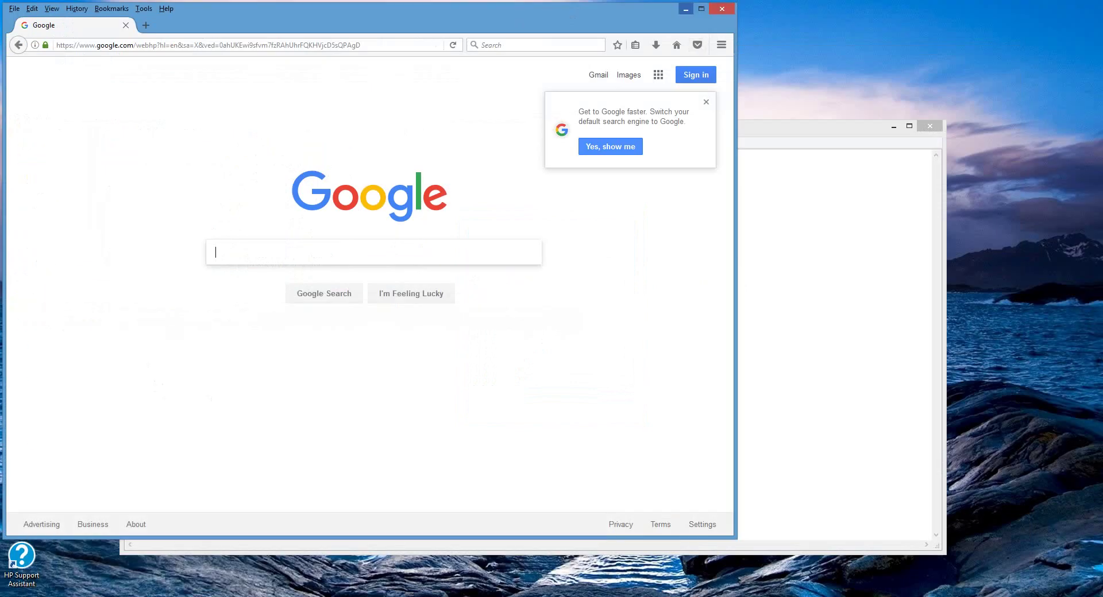
pyautogui.click(686, 9)
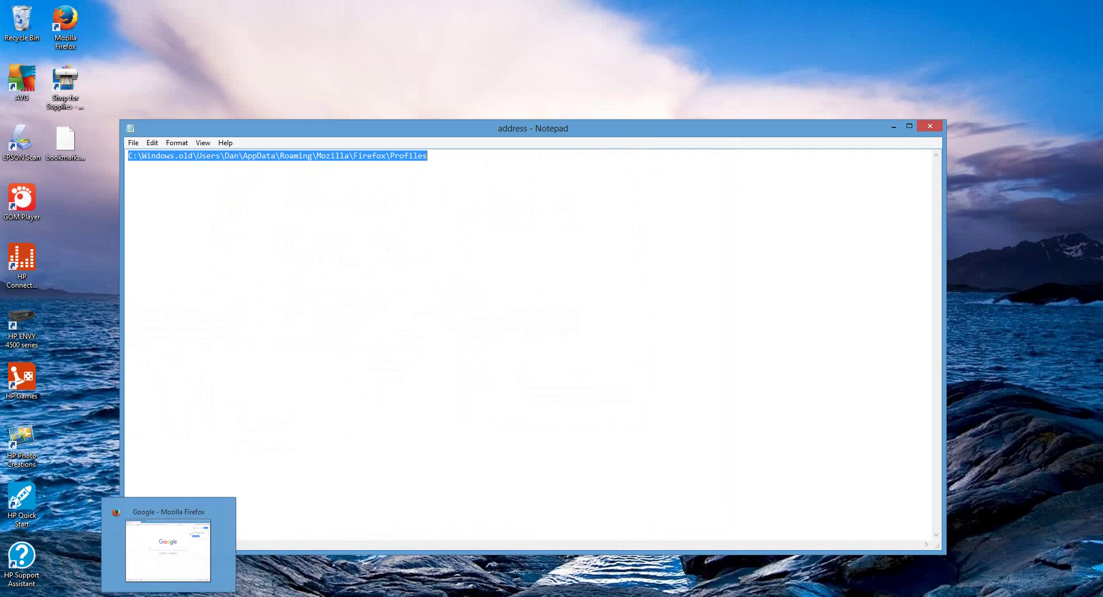
# Step: Switch to Firefox and show all bookmarks in the Library window
pyautogui.click(168, 596)
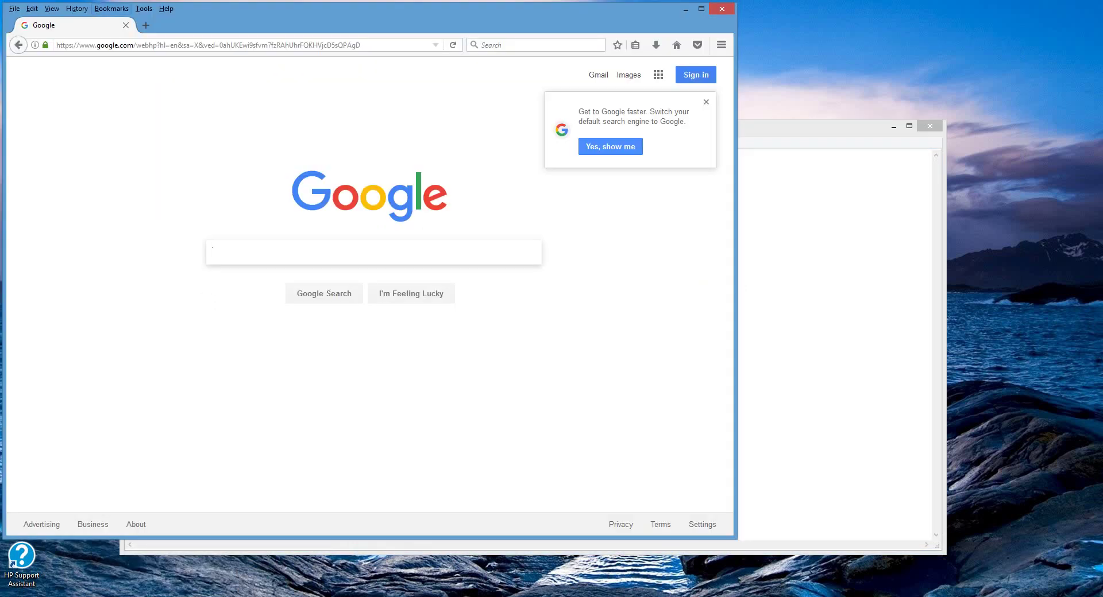
pyautogui.hotkey('alt', 'b')
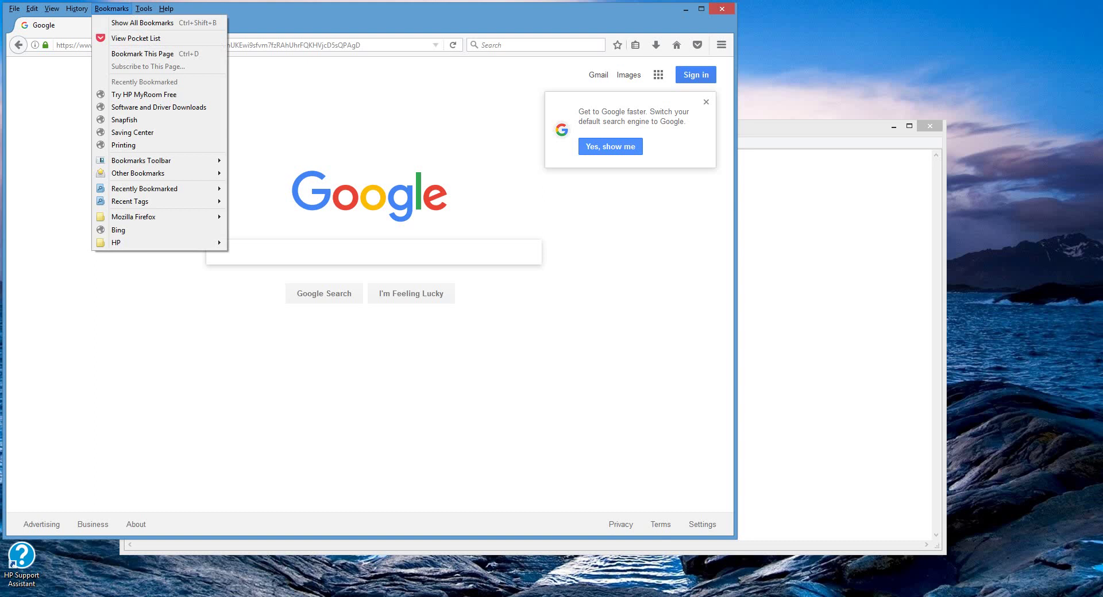
pyautogui.press('Down')
pyautogui.press('Up')
pyautogui.press('Return')
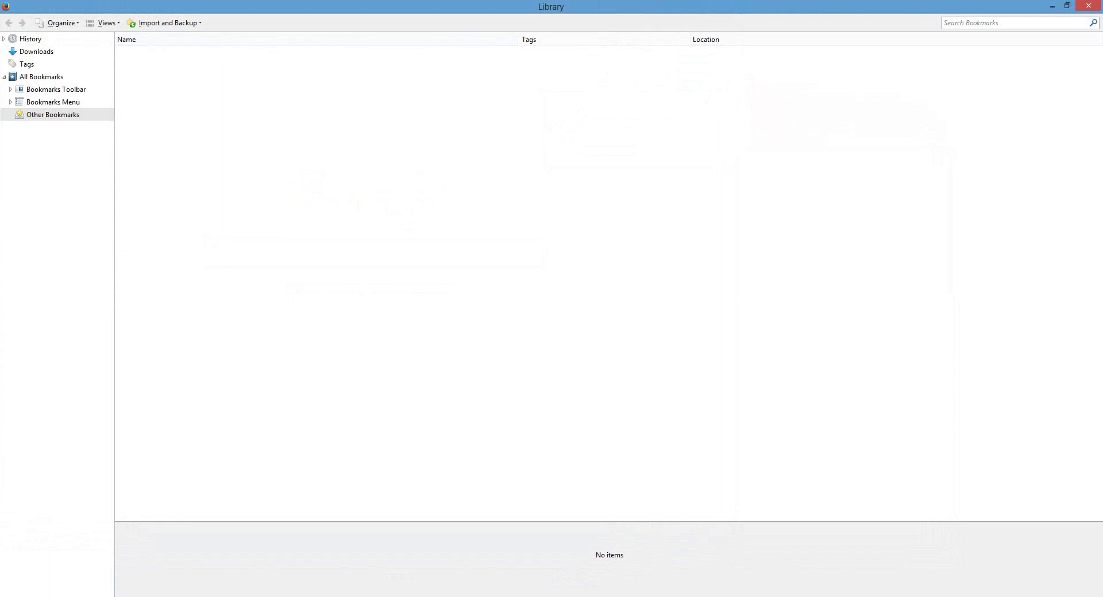
# Step: Restore the bookmarks from the bookmarks-2017-02-04 backup file on the Desktop, replacing all current ones, and minimize the Library
pyautogui.click(165, 23)
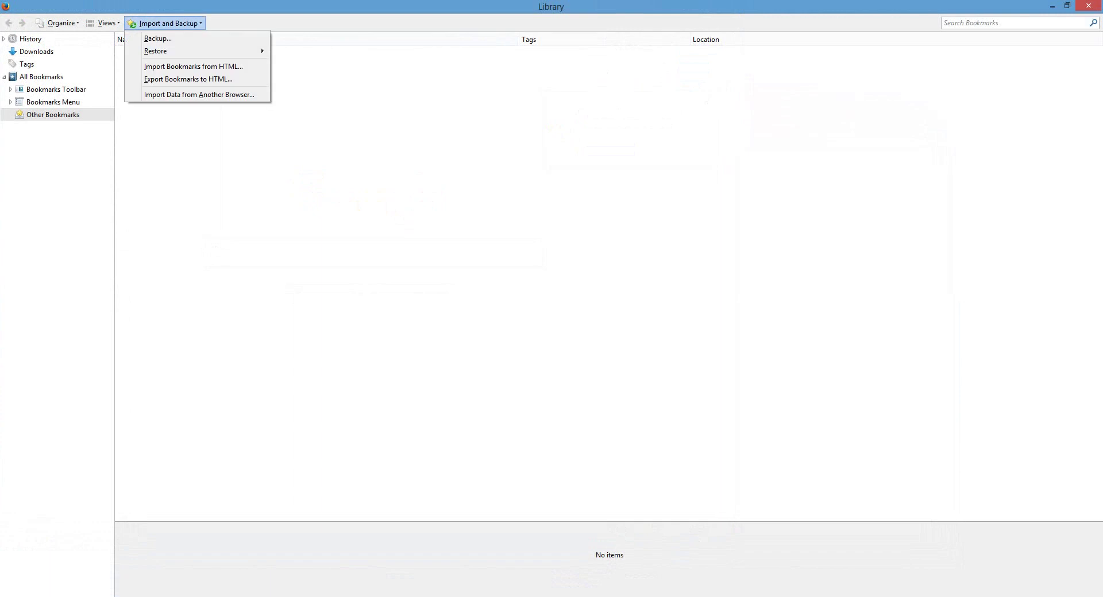
pyautogui.moveTo(172, 51)
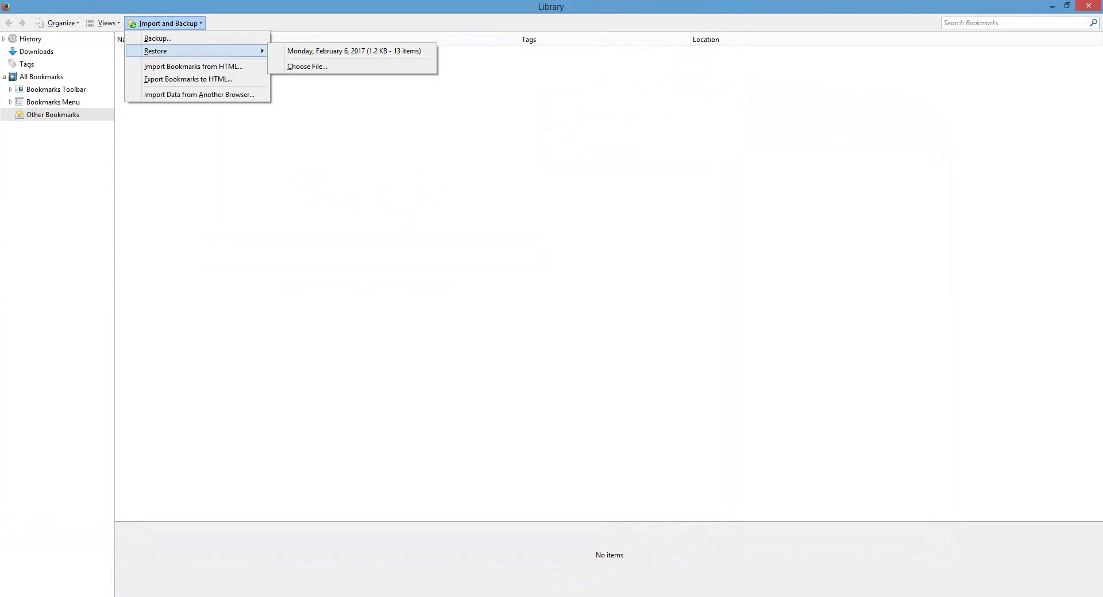
pyautogui.click(307, 66)
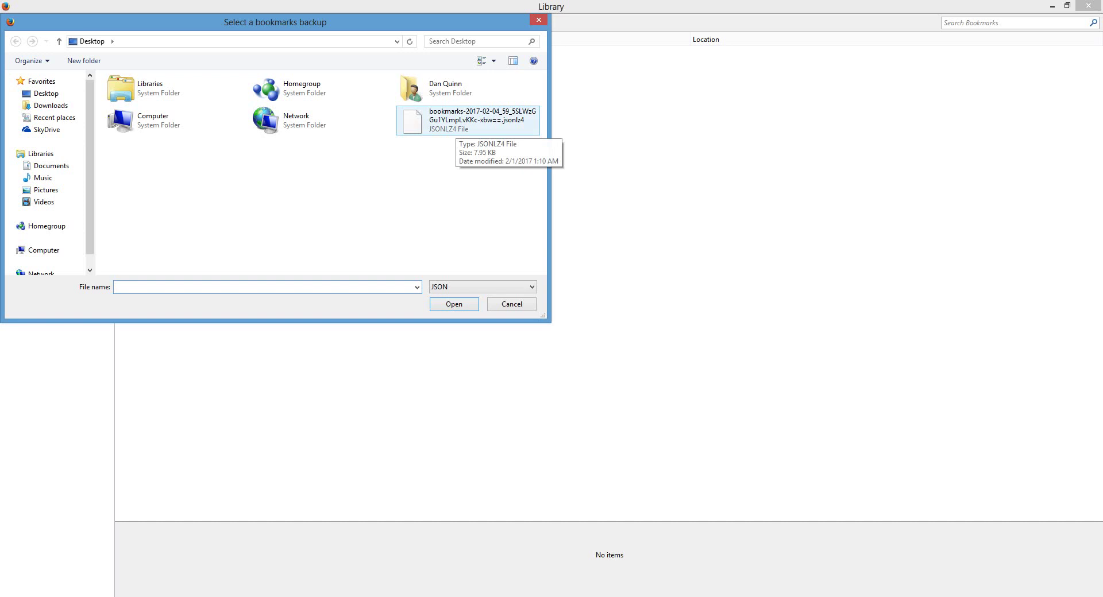
pyautogui.doubleClick(459, 128)
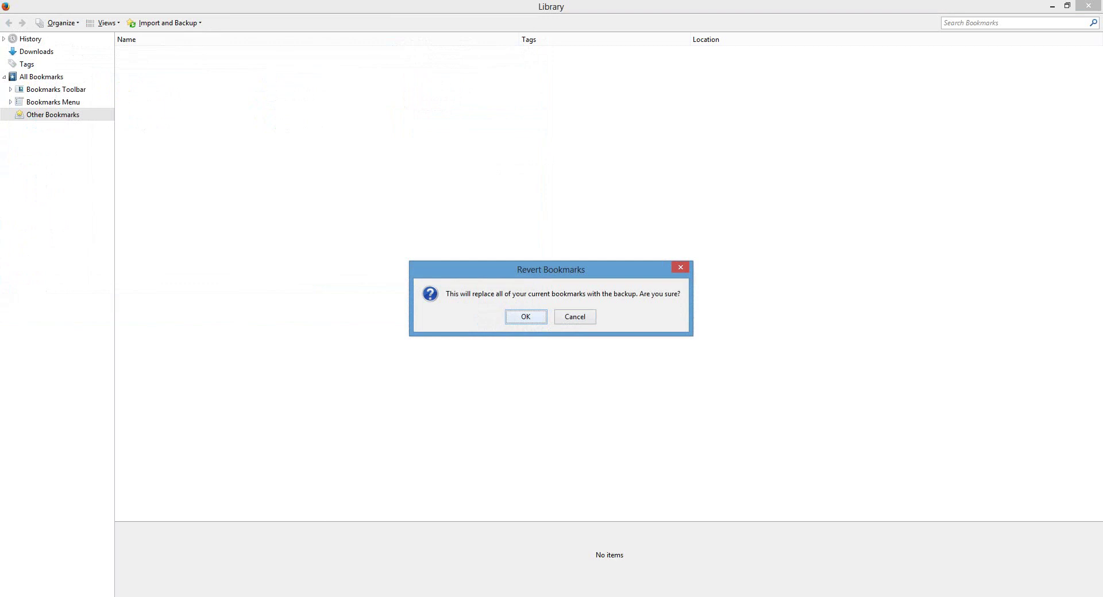
pyautogui.press('Return')
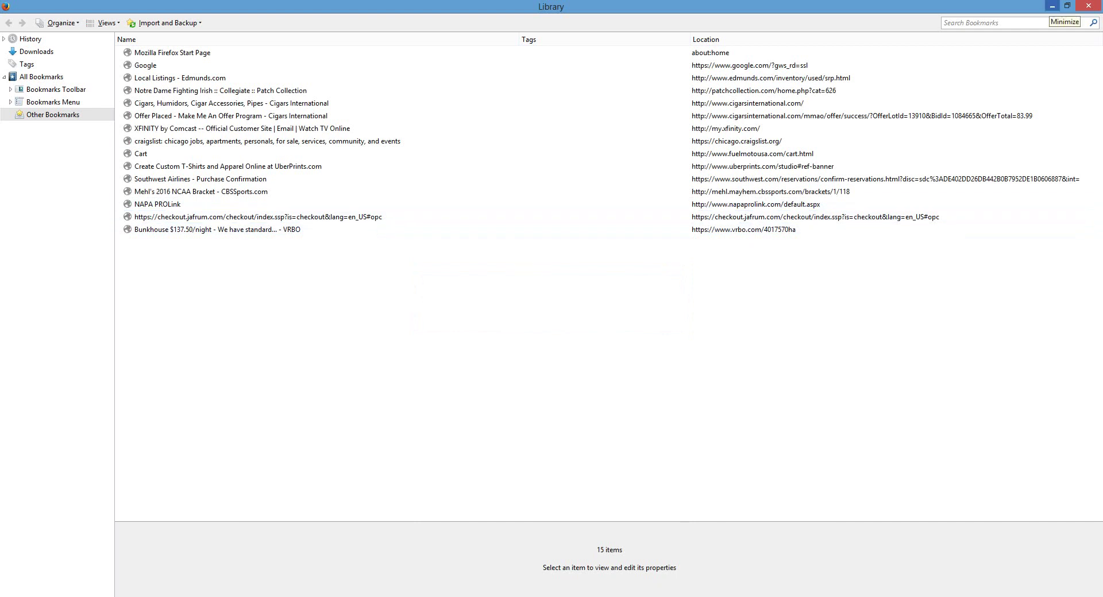
pyautogui.click(1052, 7)
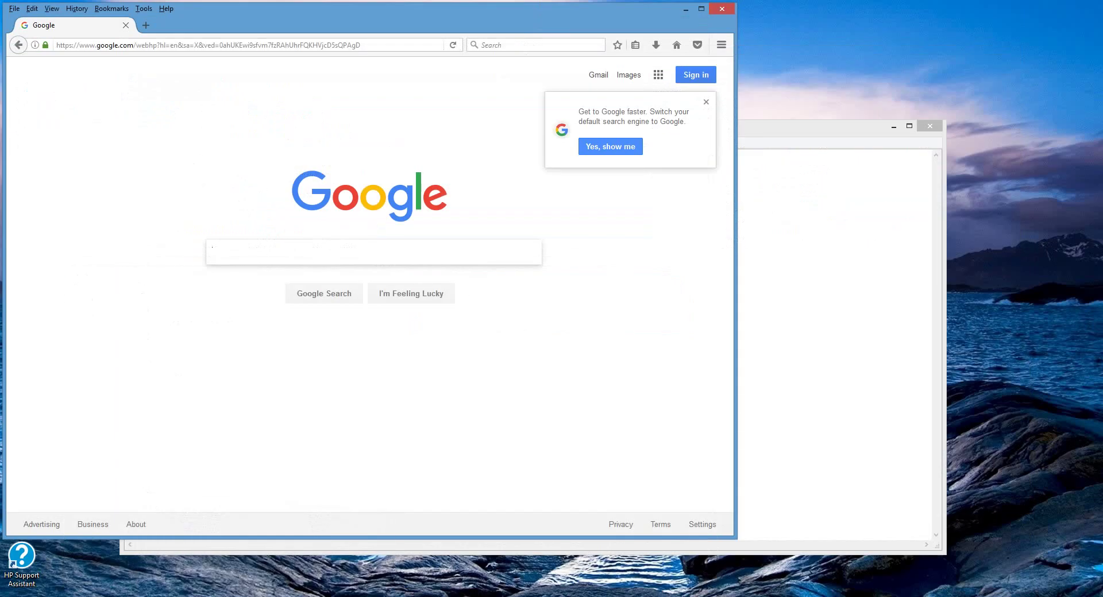